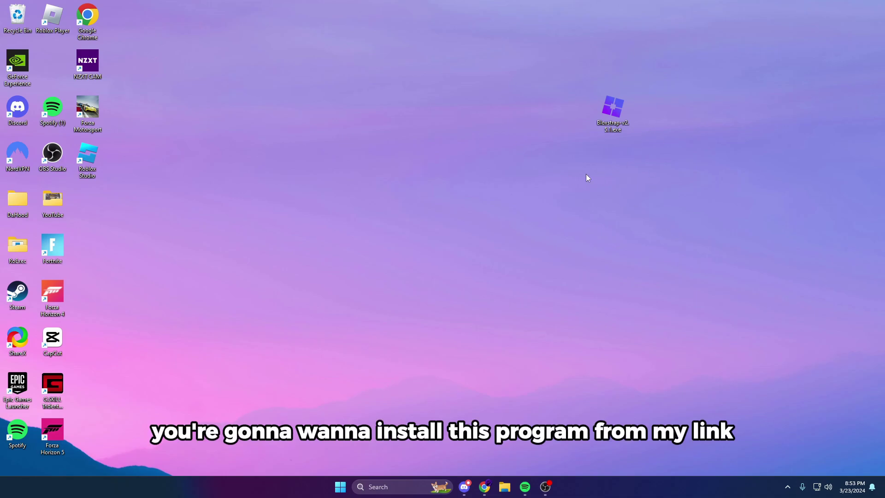
- Launch the Bloxstrap installer from the desktop and check in its Behaviour settings that the channel is LIVE
{"action": "double_click", "coordinate": [614, 121]}
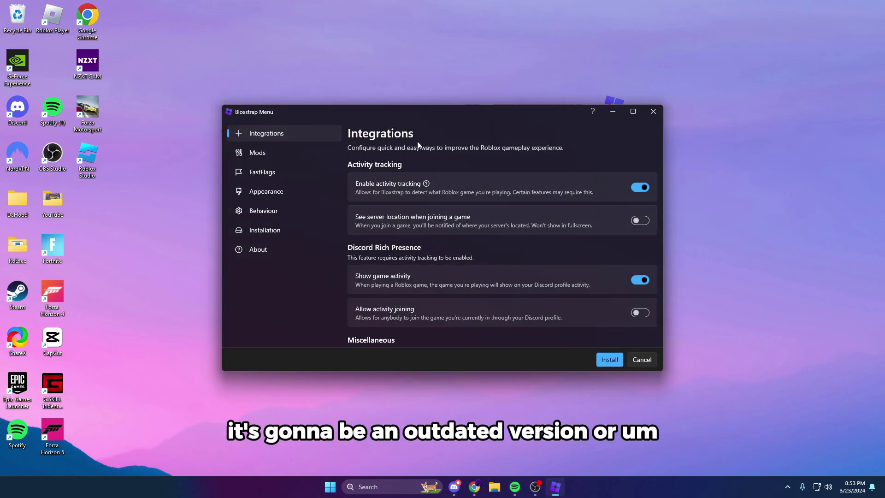
{"action": "left_click_drag", "start_coordinate": [421, 142], "coordinate": [316, 124]}
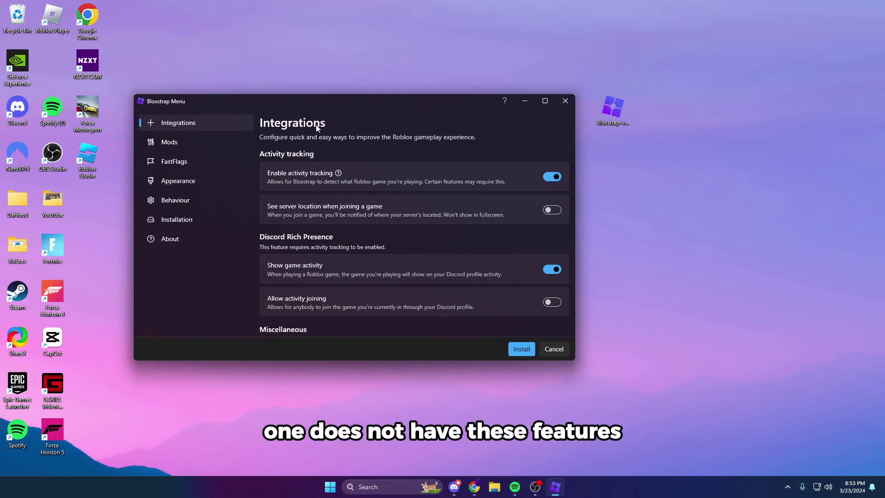
{"action": "left_click", "coordinate": [180, 201]}
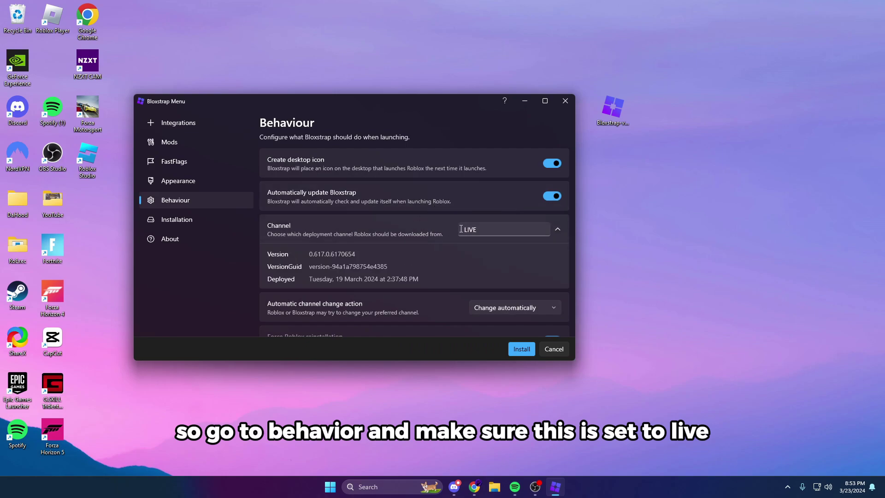
{"action": "left_click", "coordinate": [493, 224]}
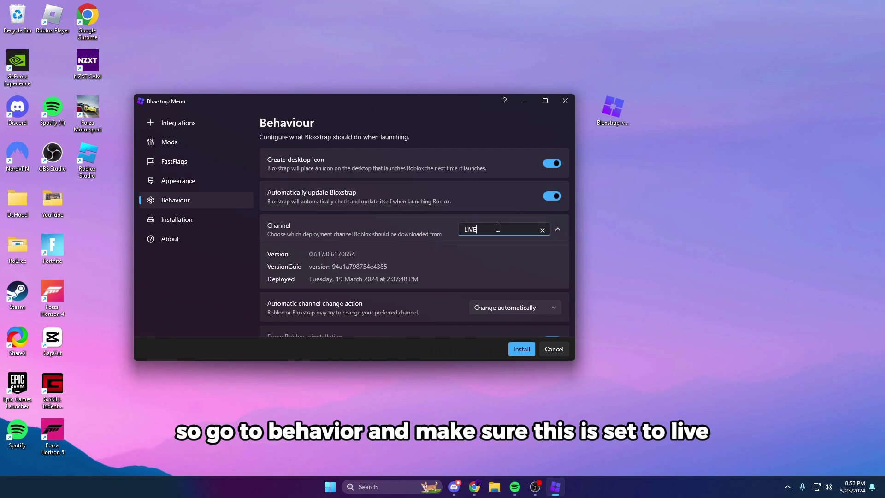
{"action": "scroll", "coordinate": [498, 228], "scroll_direction": "down", "scroll_amount": 1}
- Review the automatic channel change action options and turn off Automatically update Bloxstrap
{"action": "left_click", "coordinate": [494, 287]}
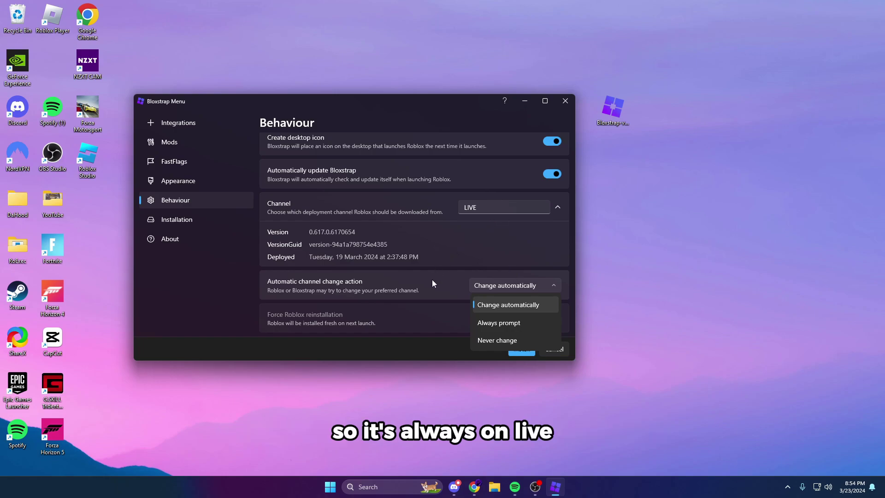
{"action": "left_click", "coordinate": [483, 341]}
{"action": "scroll", "coordinate": [511, 310], "scroll_direction": "up", "scroll_amount": 3}
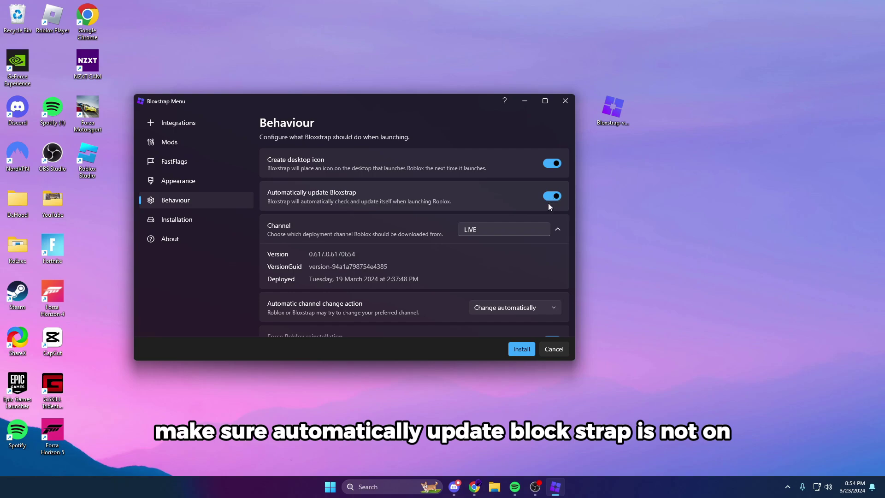
{"action": "scroll", "coordinate": [439, 214], "scroll_direction": "down", "scroll_amount": 1}
{"action": "scroll", "coordinate": [522, 225], "scroll_direction": "up", "scroll_amount": 1}
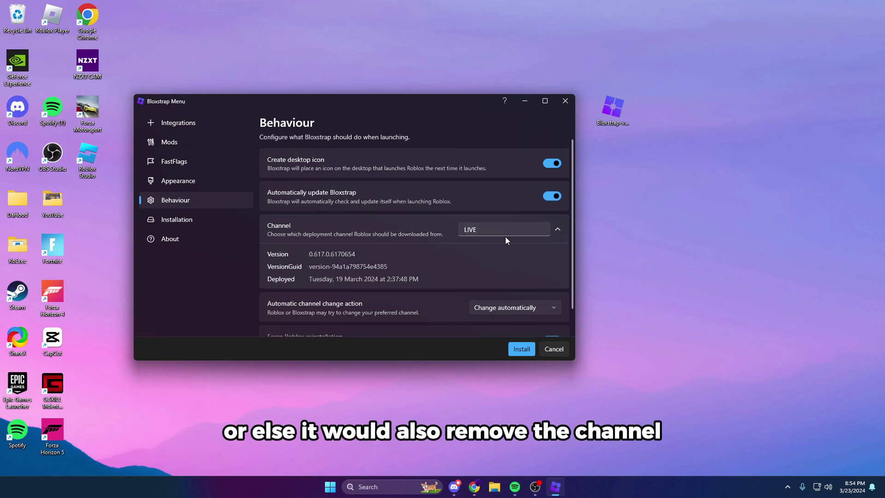
{"action": "left_click", "coordinate": [555, 198]}
{"action": "scroll", "coordinate": [549, 226], "scroll_direction": "down", "scroll_amount": 1}
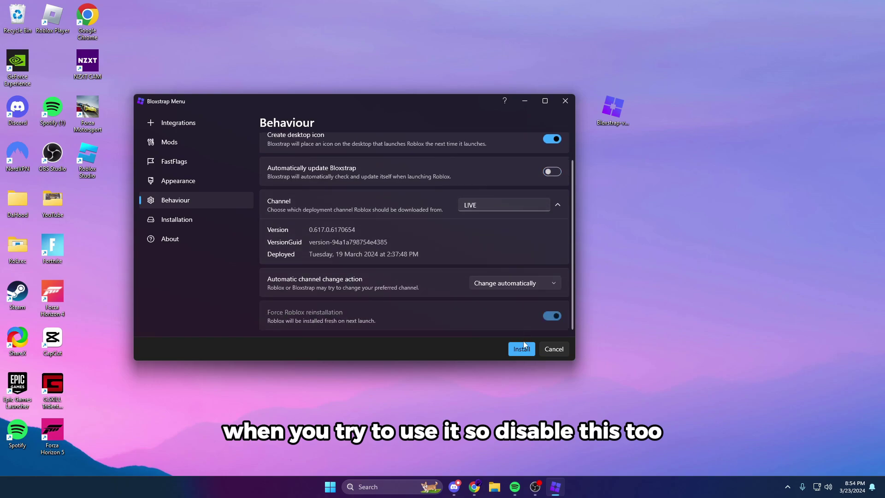
- Install Bloxstrap with the configured settings and close the Roblox window it launches
{"action": "left_click", "coordinate": [522, 350]}
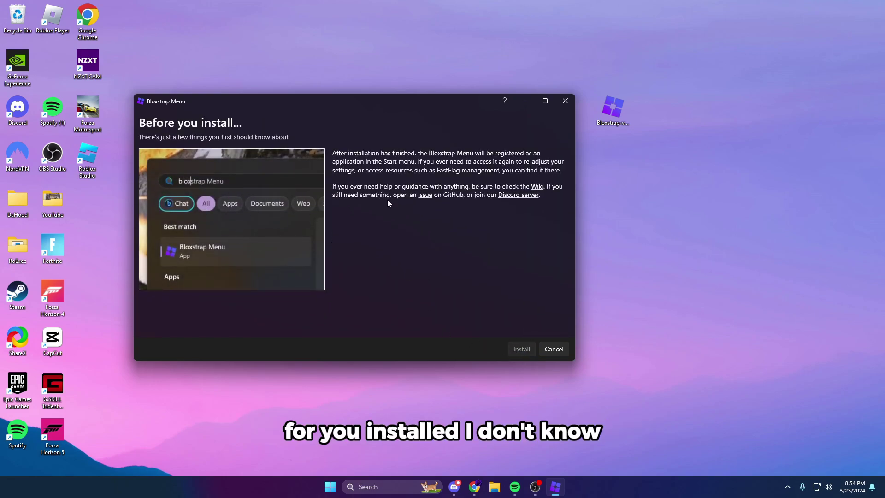
{"action": "left_click", "coordinate": [526, 348]}
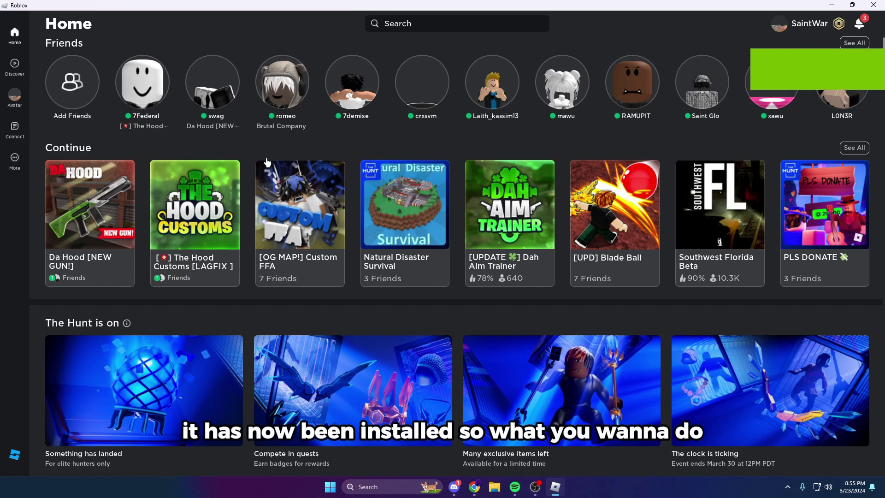
{"action": "mouse_move", "coordinate": [405, 227]}
{"action": "left_click", "coordinate": [873, 5]}
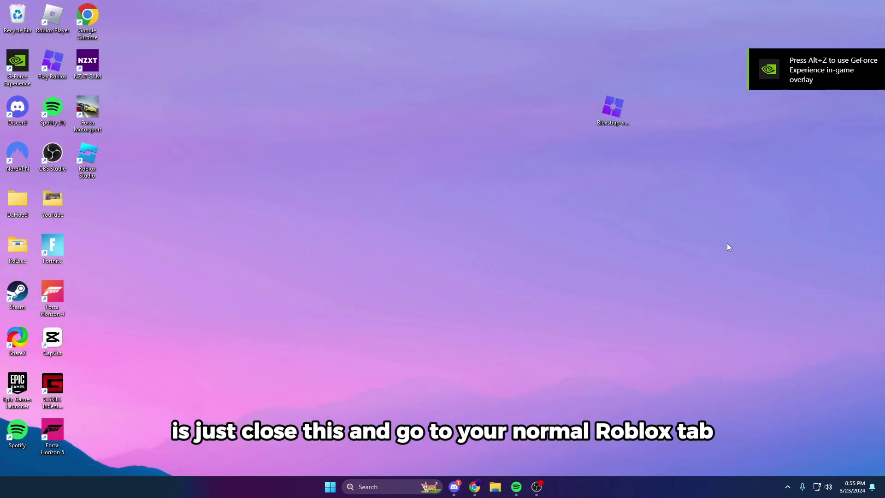
- Switch to Chrome and load roblox.com in a new tab
{"action": "left_click", "coordinate": [484, 487]}
{"action": "left_click", "coordinate": [139, 9]}
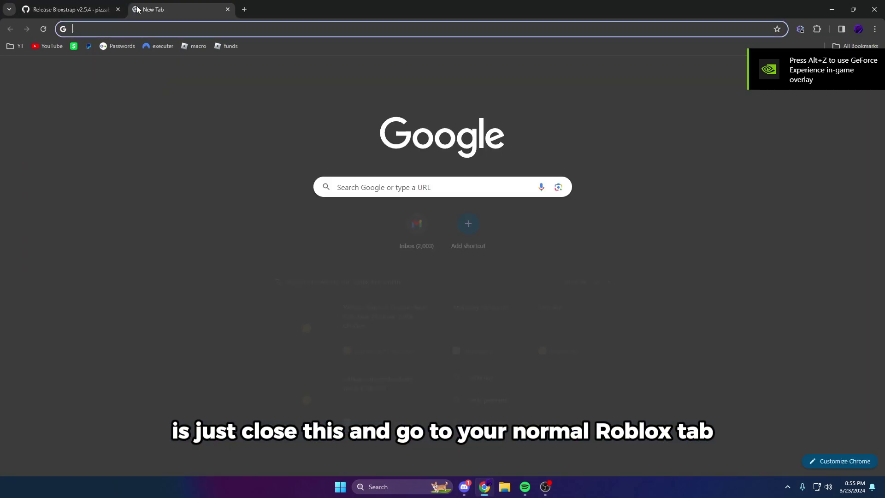
{"action": "type", "text": "roblox.com"}
{"action": "key", "text": "Return"}
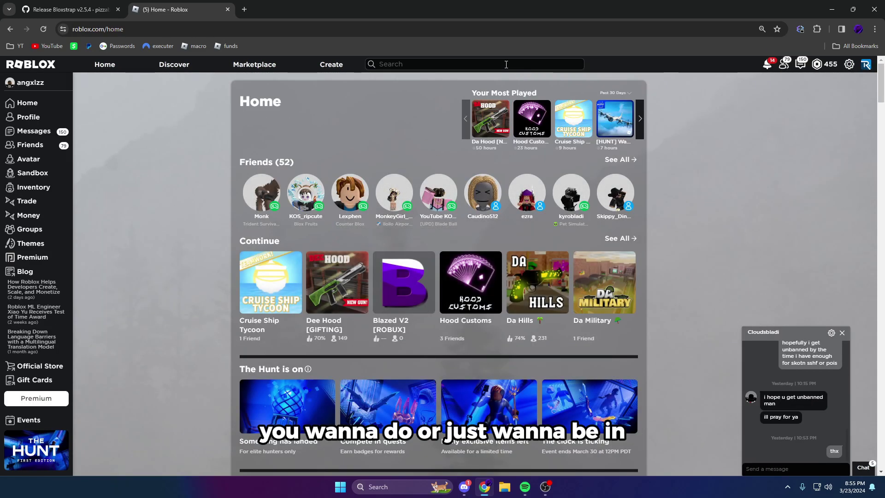
- Search Roblox for "baseplate" and join the experience "a literal baseplate." directly from the suggestions
{"action": "left_click", "coordinate": [506, 64]}
{"action": "type", "text": "baseplate"}
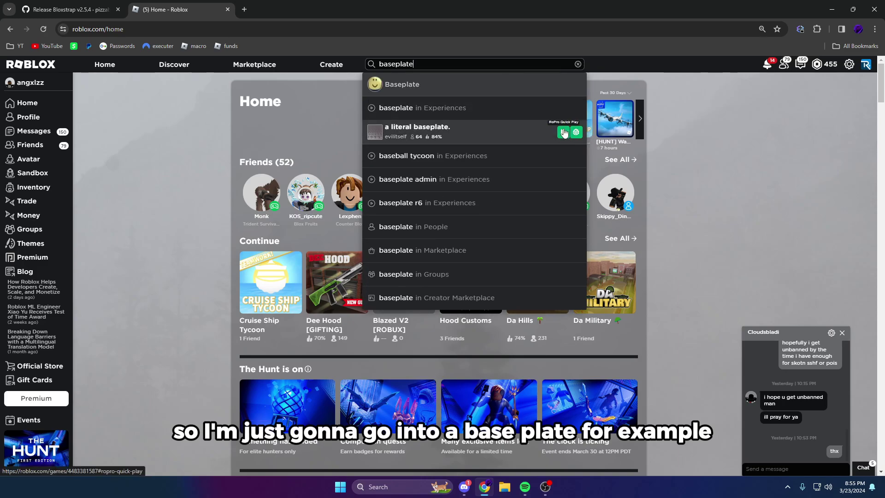
{"action": "left_click", "coordinate": [563, 132]}
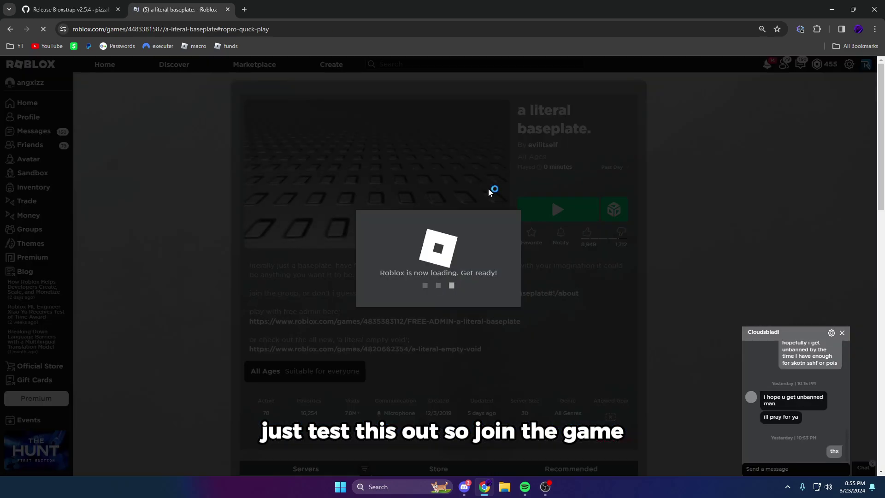
- Open the RoExec folder on the Desktop in File Explorer and move its window aside
{"action": "key", "text": "super+e"}
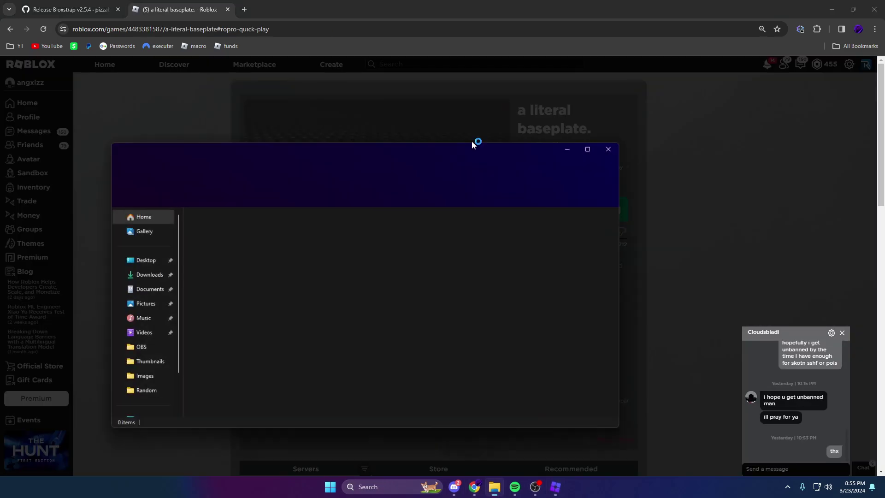
{"action": "left_click", "coordinate": [138, 259]}
{"action": "double_click", "coordinate": [225, 236]}
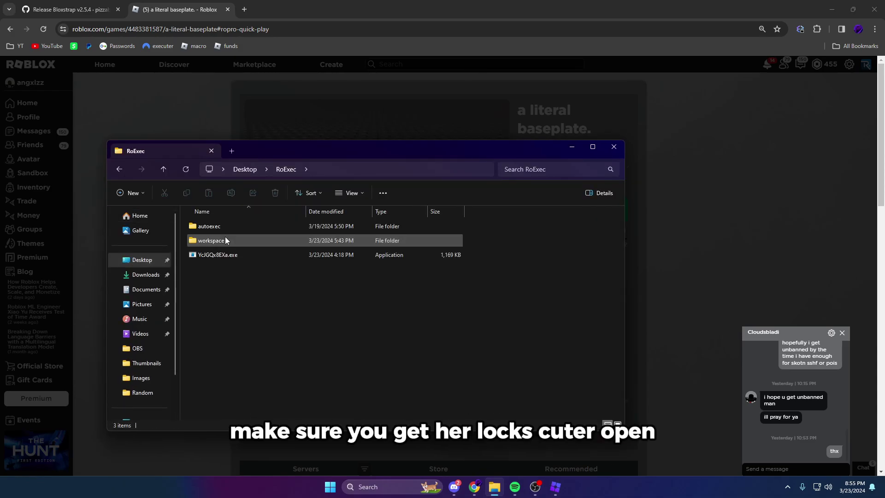
{"action": "left_click_drag", "start_coordinate": [296, 150], "coordinate": [353, 177]}
- Run the YcJGQx8EXa.exe loader from the RoExec folder with the game open, and check its console output
{"action": "left_click", "coordinate": [438, 234]}
{"action": "key", "text": "alt+Tab"}
{"action": "double_click", "coordinate": [377, 278]}
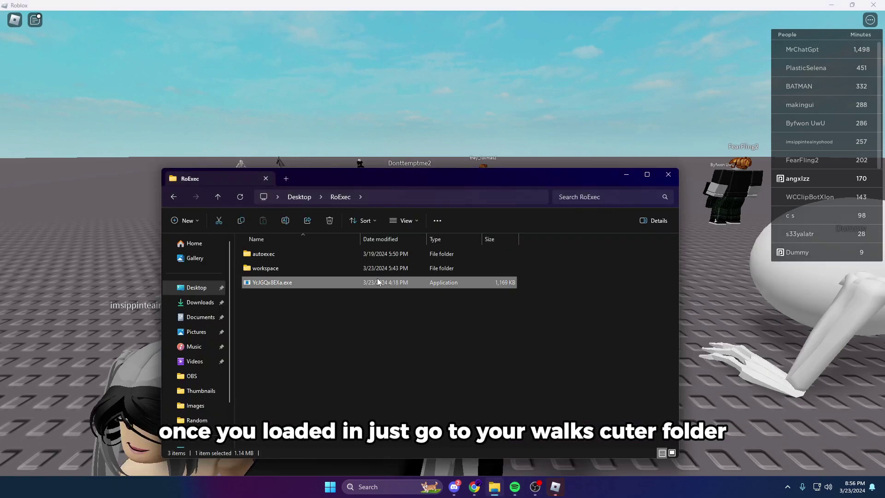
{"action": "left_click", "coordinate": [612, 88]}
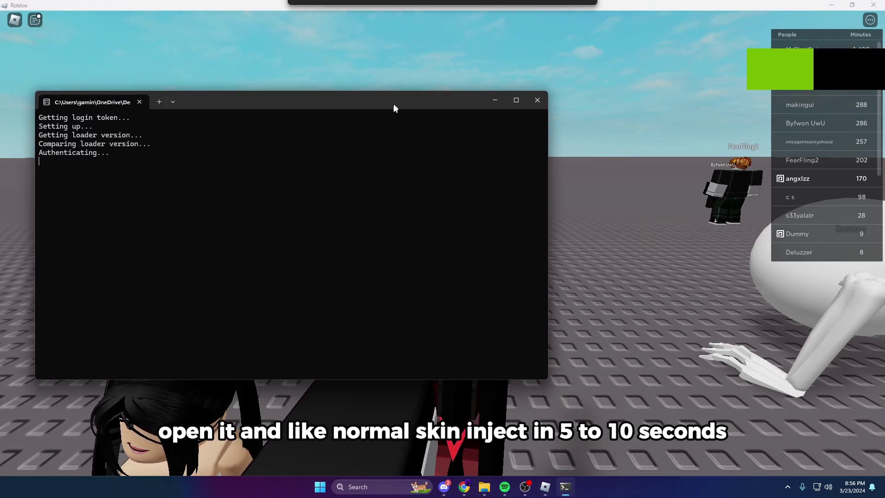
{"action": "left_click_drag", "start_coordinate": [394, 105], "coordinate": [380, 122]}
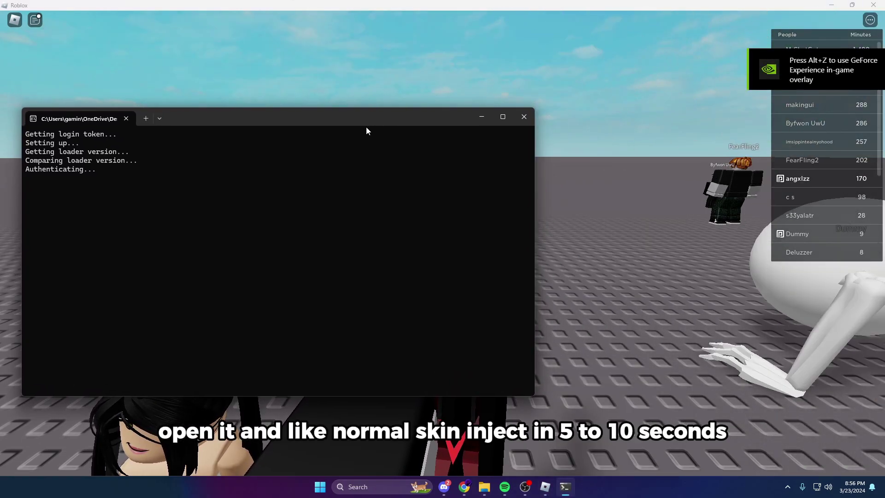
{"action": "left_click_drag", "start_coordinate": [250, 249], "coordinate": [71, 203]}
{"action": "left_click", "coordinate": [284, 266]}
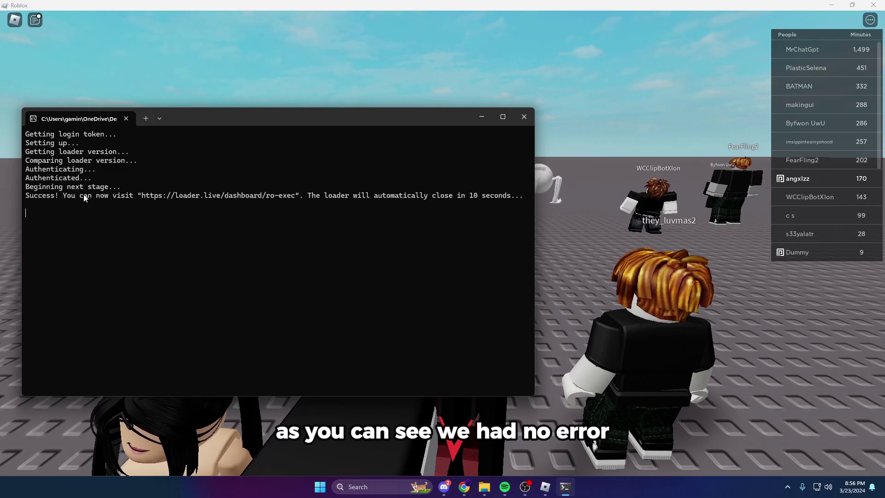
{"action": "left_click_drag", "start_coordinate": [77, 195], "coordinate": [521, 199]}
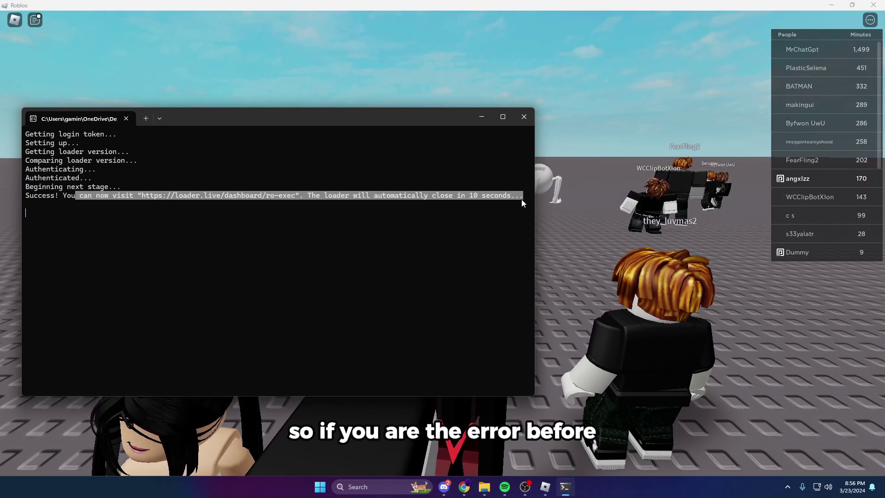
{"action": "left_click", "coordinate": [548, 217]}
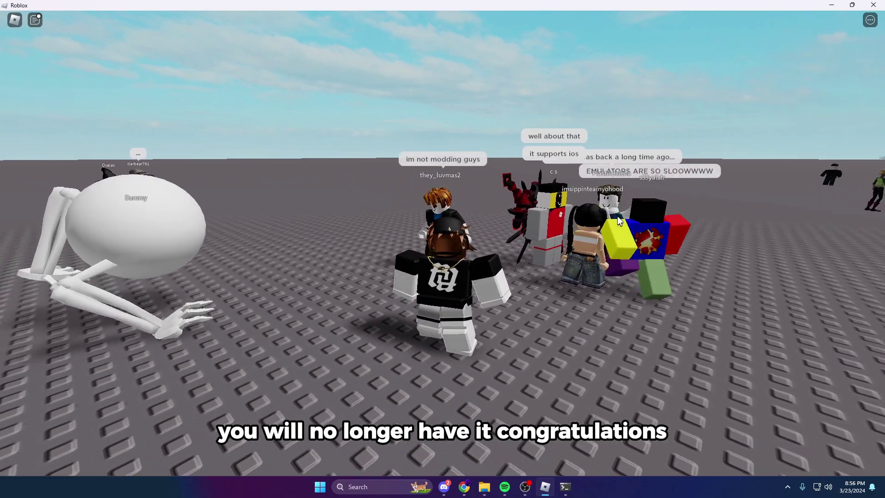
- Open the Krampus.gg executor in Roblox and run the script print("hello world")
{"action": "key", "text": "Insert"}
{"action": "left_click", "coordinate": [164, 131]}
{"action": "type", "text": "pr"}
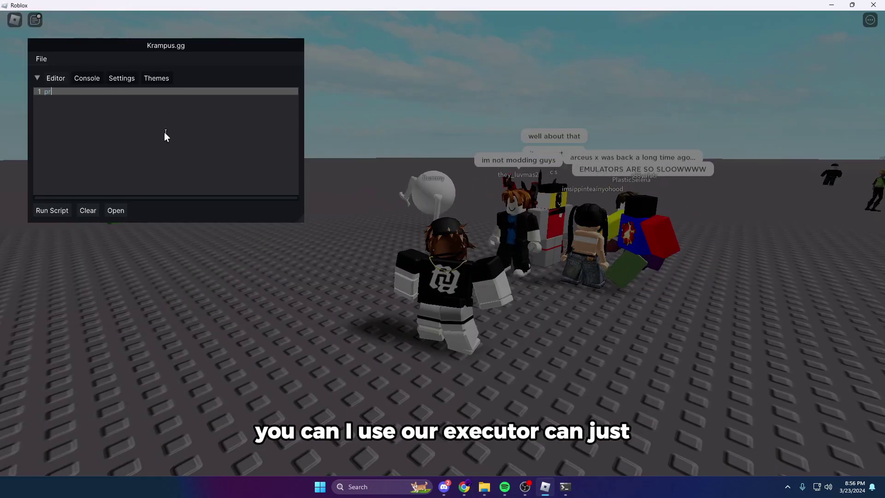
{"action": "type", "text": "int(\""}
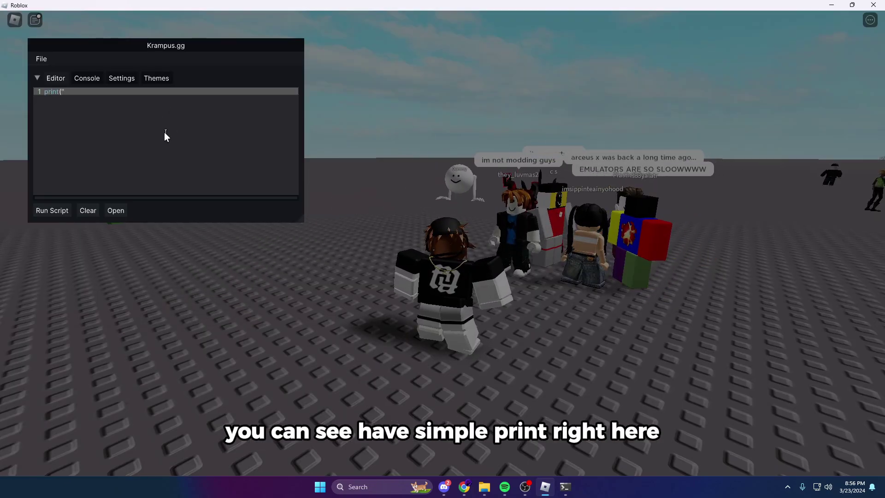
{"action": "type", "text": "hello world\")"}
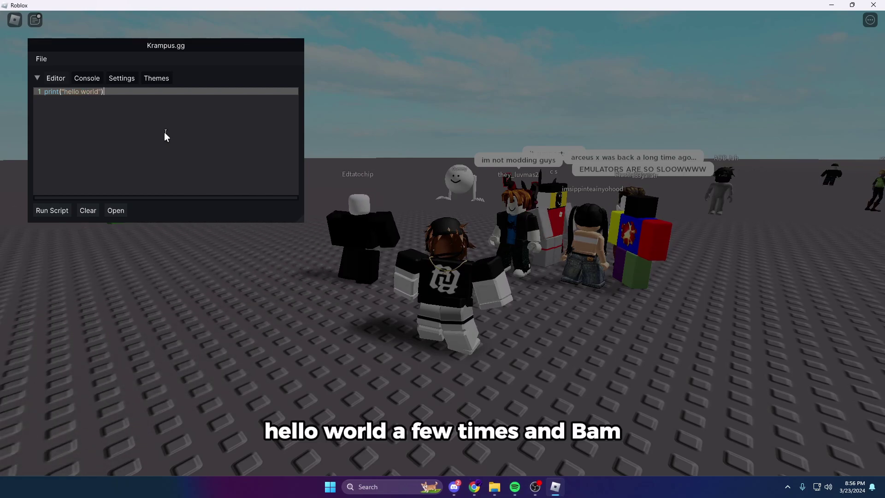
{"action": "left_click", "coordinate": [59, 212]}
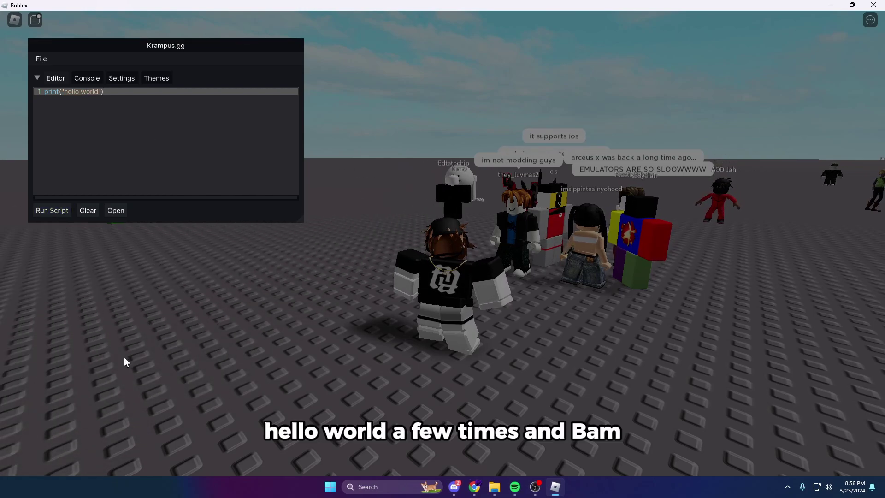
- Hide the executor and check the script's output in the Roblox Developer Console log, closing the console when done
{"action": "key", "text": "Insert"}
{"action": "key", "text": "F9"}
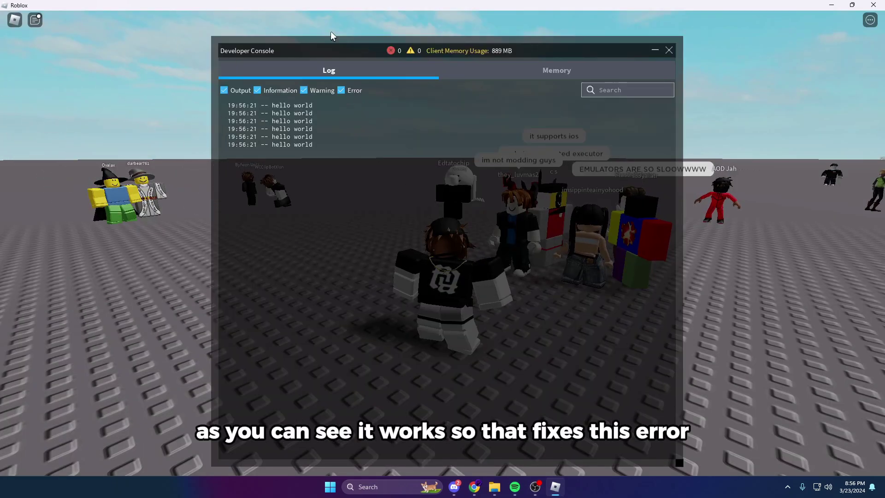
{"action": "left_click", "coordinate": [669, 50]}
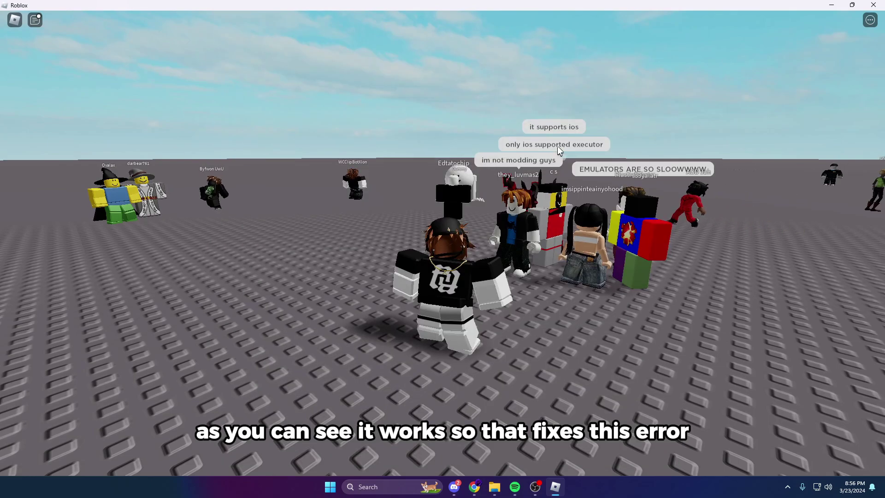
{"action": "scroll", "coordinate": [551, 151], "scroll_direction": "up", "scroll_amount": 2}
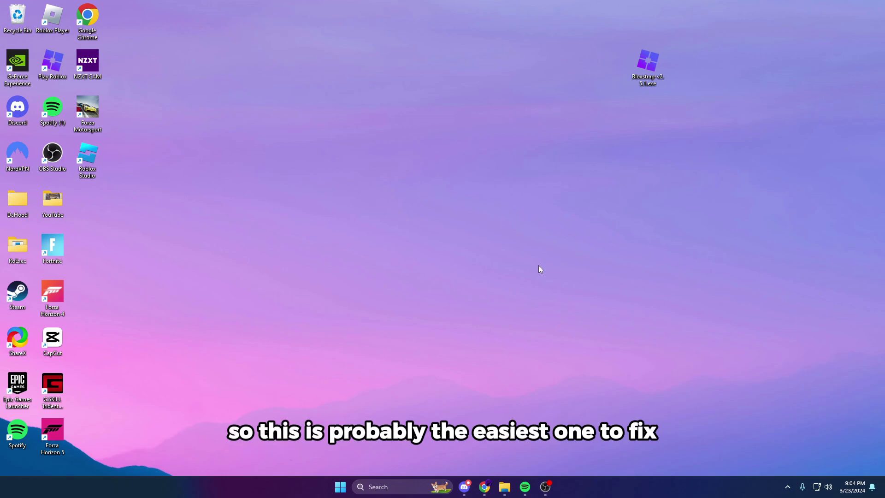
- Switch to Chrome and bring up the loader.live/dashboard page
{"action": "left_click", "coordinate": [484, 486]}
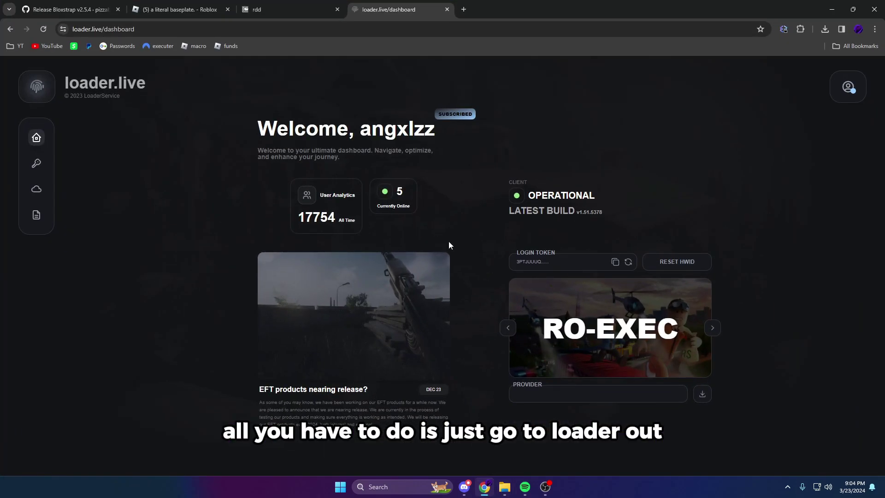
{"action": "left_click", "coordinate": [193, 29]}
{"action": "left_click", "coordinate": [122, 119]}
- Cycle through the dashboard's products to RO-EXEC and choose krampus as its provider
{"action": "left_click", "coordinate": [508, 327]}
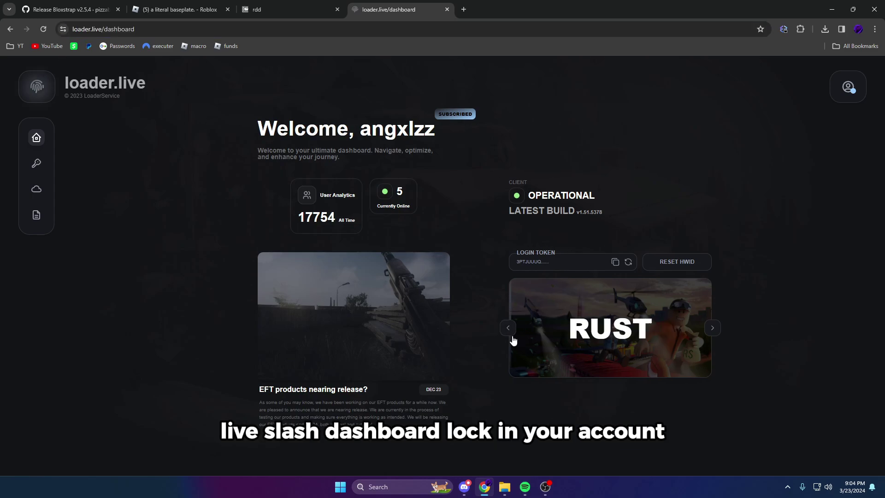
{"action": "left_click", "coordinate": [712, 328]}
{"action": "left_click", "coordinate": [711, 327]}
{"action": "left_click", "coordinate": [711, 327]}
{"action": "left_click", "coordinate": [711, 327]}
{"action": "left_click", "coordinate": [711, 327]}
{"action": "left_click", "coordinate": [711, 327]}
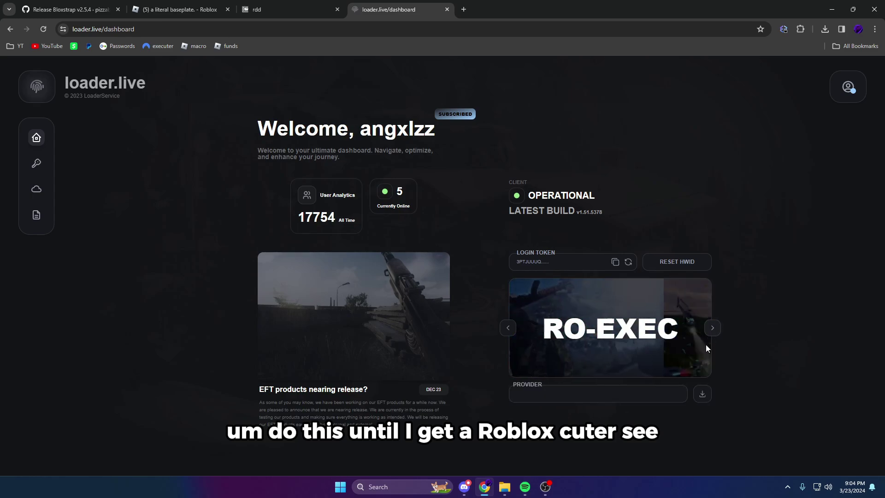
{"action": "left_click", "coordinate": [594, 403]}
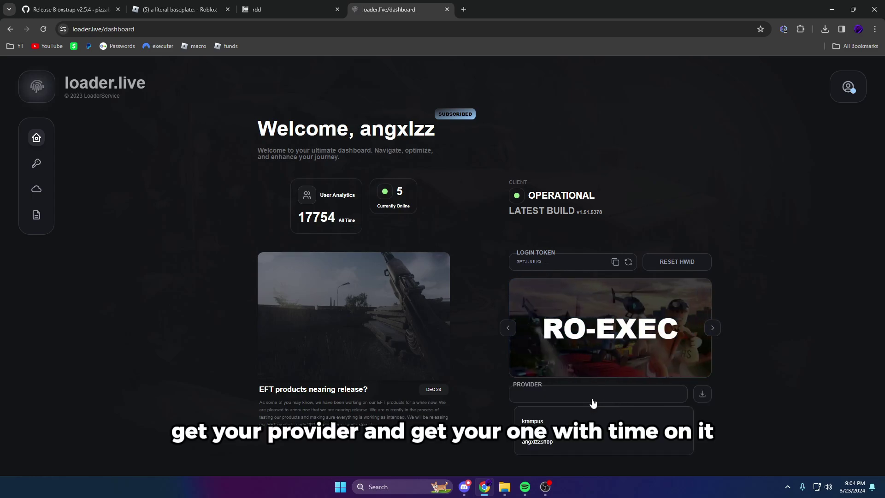
{"action": "left_click", "coordinate": [549, 425]}
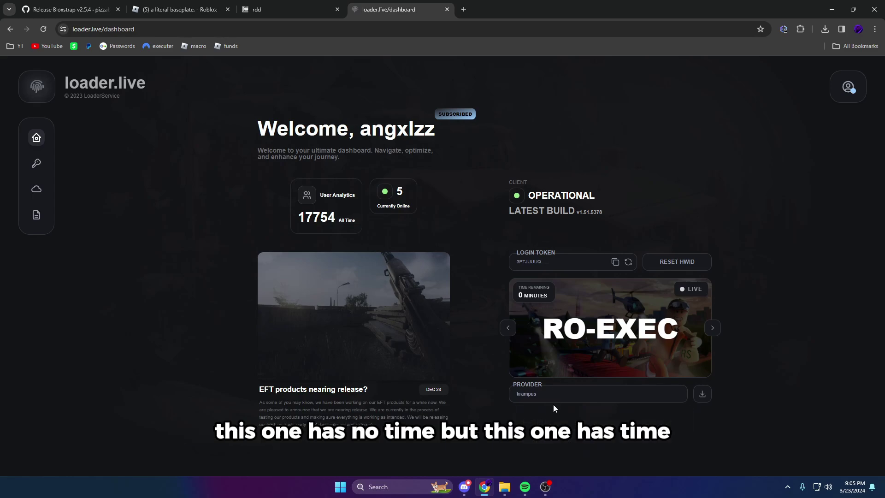
- Bring up the rdd.latte.to Roblox Deployment Downloader page in Chrome, minimizing the browser when done
{"action": "left_click", "coordinate": [556, 406]}
{"action": "left_click", "coordinate": [556, 441]}
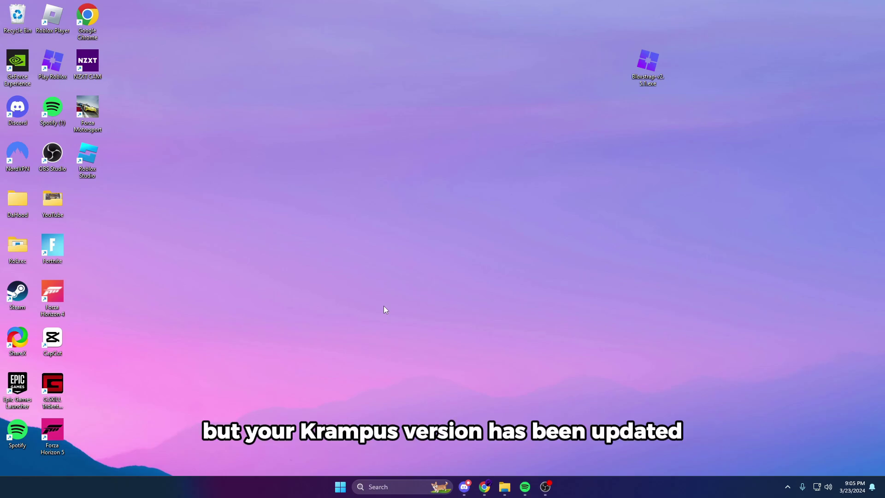
{"action": "left_click", "coordinate": [485, 487]}
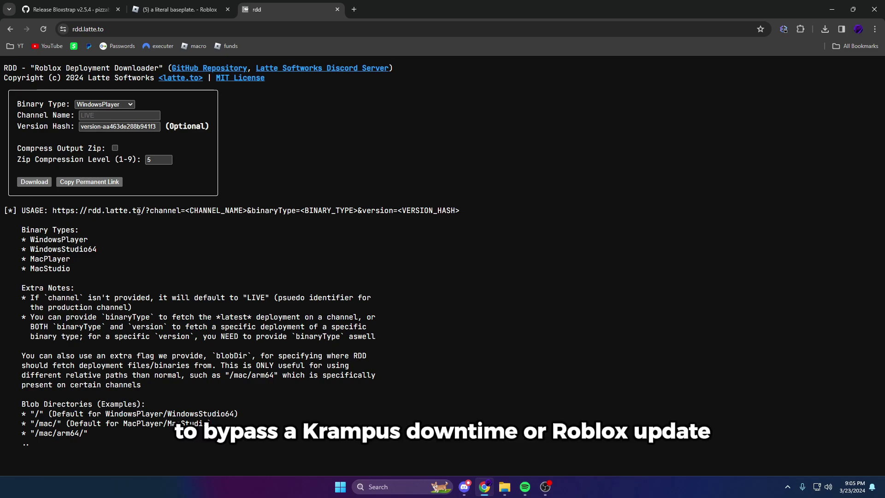
{"action": "left_click", "coordinate": [832, 10]}
- Switch to File Explorer and delete all contents of the LIVE-WindowsPlayer-version-aa463de288b941f3 folder
{"action": "mouse_move", "coordinate": [504, 487]}
{"action": "left_click", "coordinate": [544, 452]}
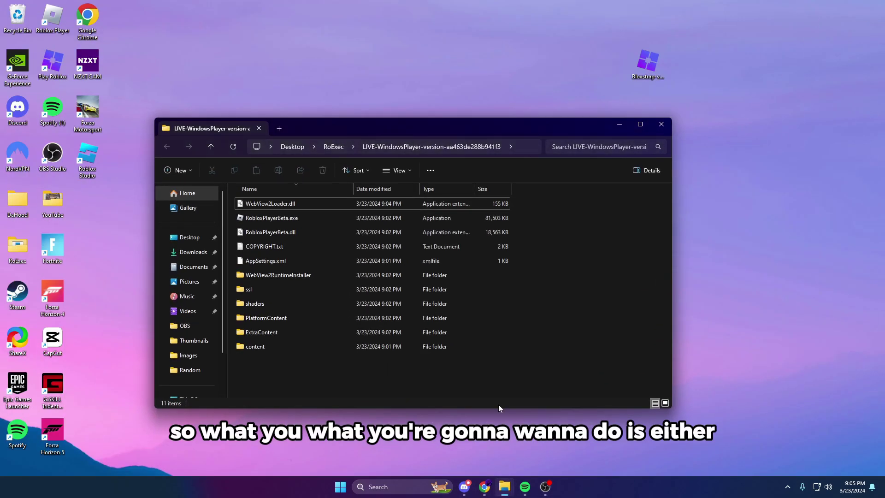
{"action": "left_click_drag", "start_coordinate": [465, 366], "coordinate": [277, 200]}
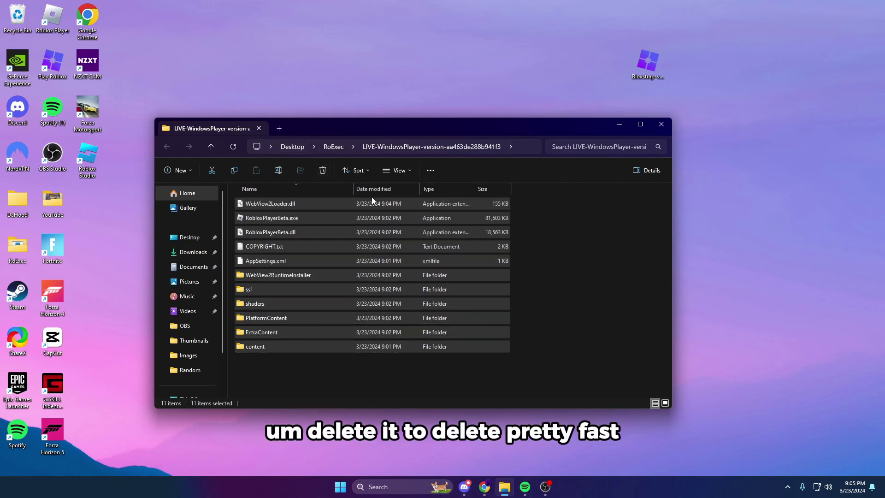
{"action": "left_click", "coordinate": [322, 170]}
- Delete the emptied LIVE-WindowsPlayer version folder from the RoExec folder and minimize File Explorer
{"action": "left_click", "coordinate": [328, 149]}
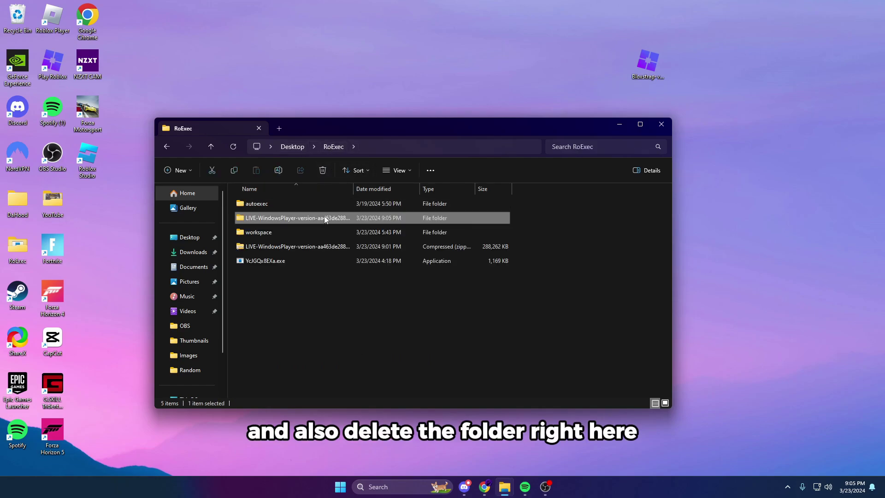
{"action": "right_click", "coordinate": [324, 217]}
{"action": "left_click", "coordinate": [391, 227]}
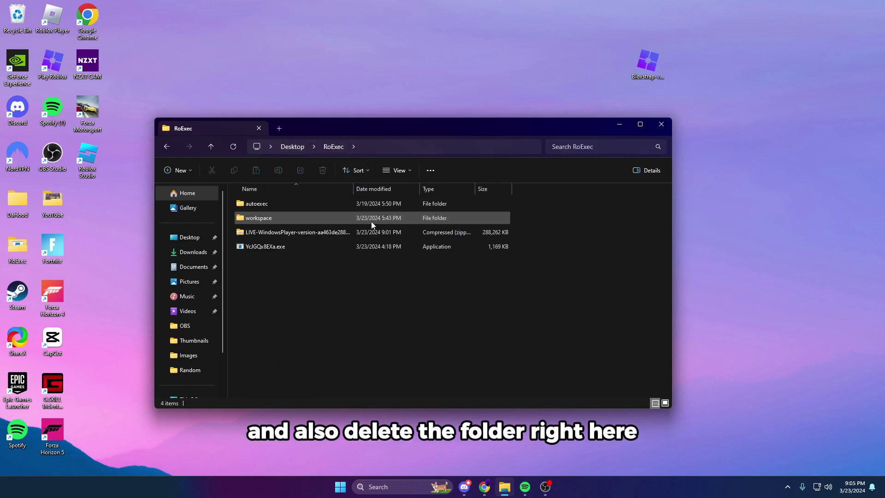
{"action": "left_click", "coordinate": [768, 331]}
{"action": "left_click", "coordinate": [614, 129]}
- Switch to Chrome, launch the "a literal baseplate." experience in Roblox, and hide the in-game player list
{"action": "left_click", "coordinate": [485, 487]}
{"action": "key", "text": "ctrl+Tab"}
{"action": "key", "text": "ctrl+Tab"}
{"action": "left_click", "coordinate": [539, 213]}
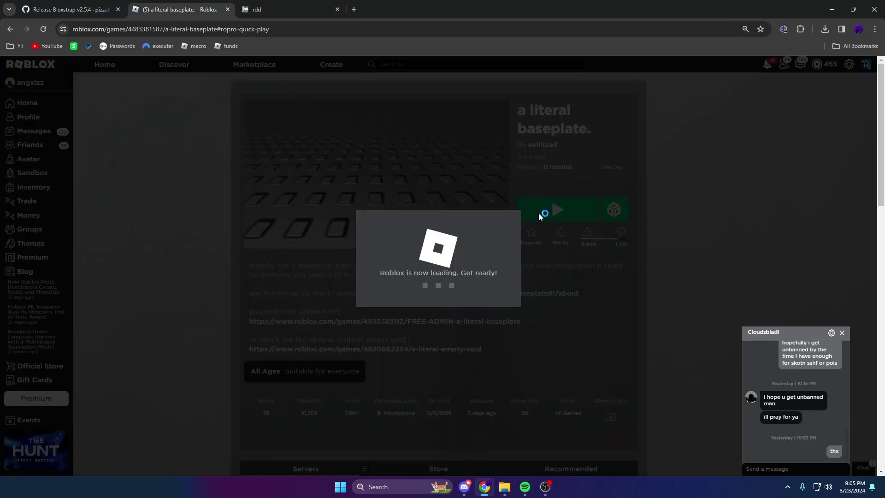
{"action": "left_click_drag", "start_coordinate": [403, 195], "coordinate": [204, 224]}
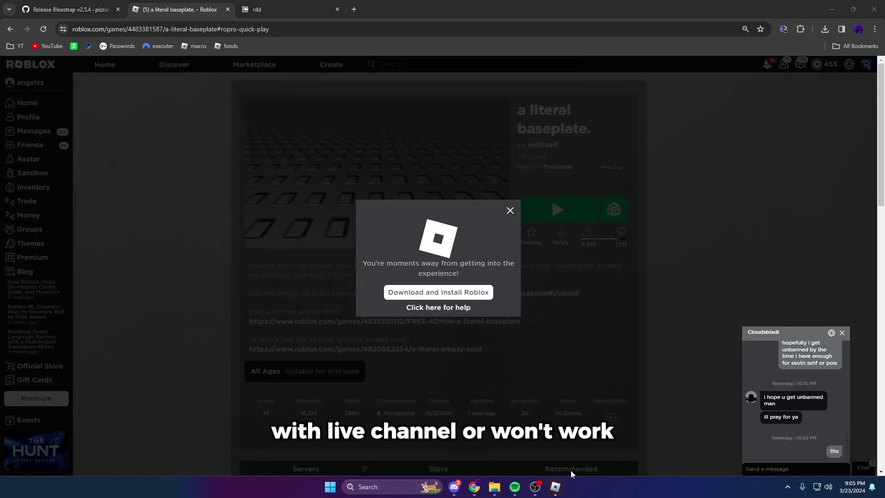
{"action": "left_click", "coordinate": [555, 487]}
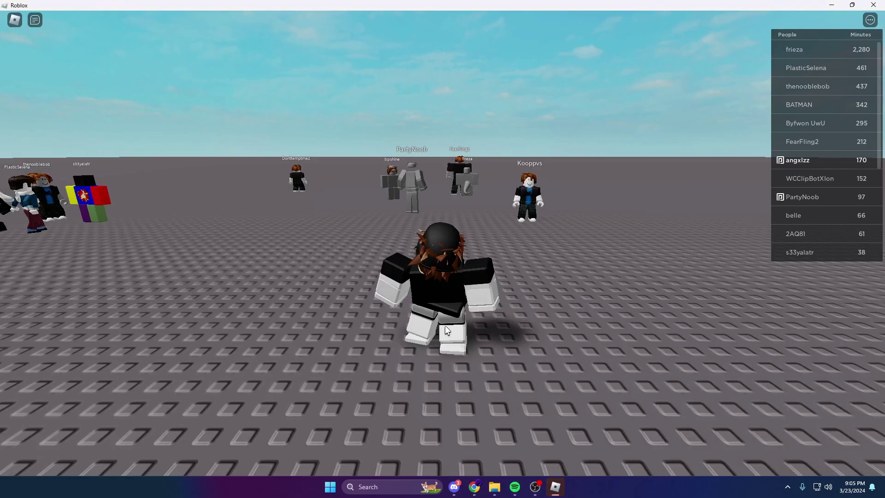
{"action": "key", "text": "Tab"}
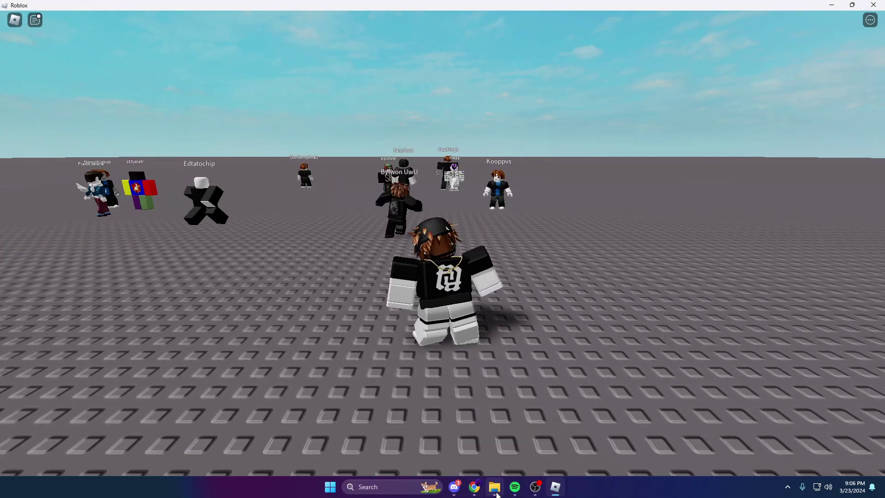
- Run the YcJGQx8EXa.exe loader from the RoExec folder in File Explorer and return to the Roblox game
{"action": "mouse_move", "coordinate": [494, 487]}
{"action": "left_click", "coordinate": [449, 449]}
{"action": "double_click", "coordinate": [322, 295]}
{"action": "left_click", "coordinate": [548, 488]}
{"action": "left_click", "coordinate": [566, 488]}
{"action": "left_click_drag", "start_coordinate": [368, 119], "coordinate": [265, 120]}
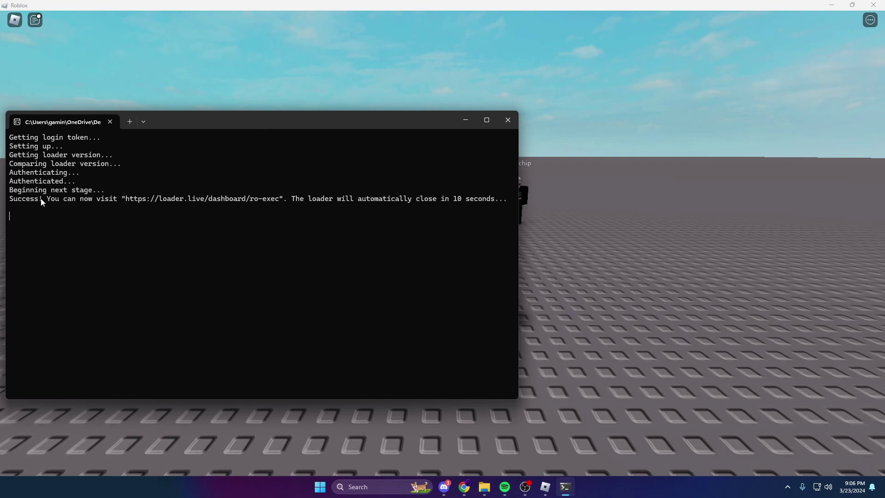
{"action": "left_click", "coordinate": [631, 246]}
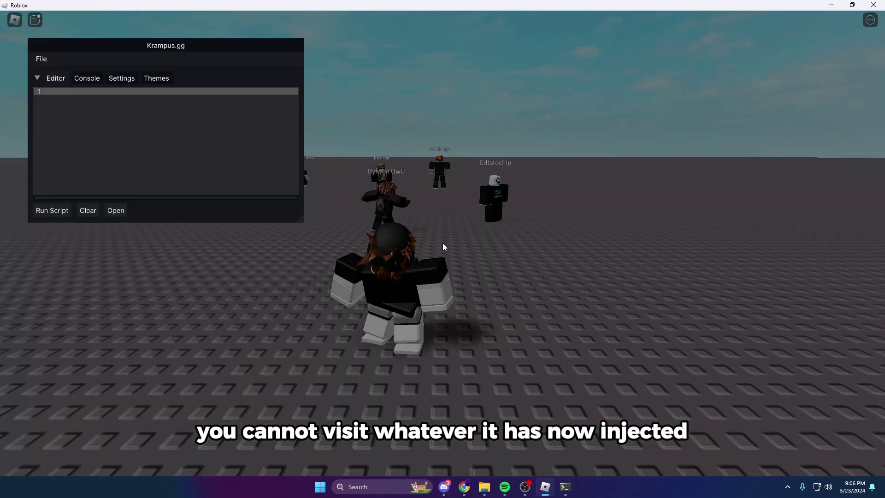
- Enter the script warn('fff') in the Krampus.gg editor and hide the executor
{"action": "key", "text": "Insert"}
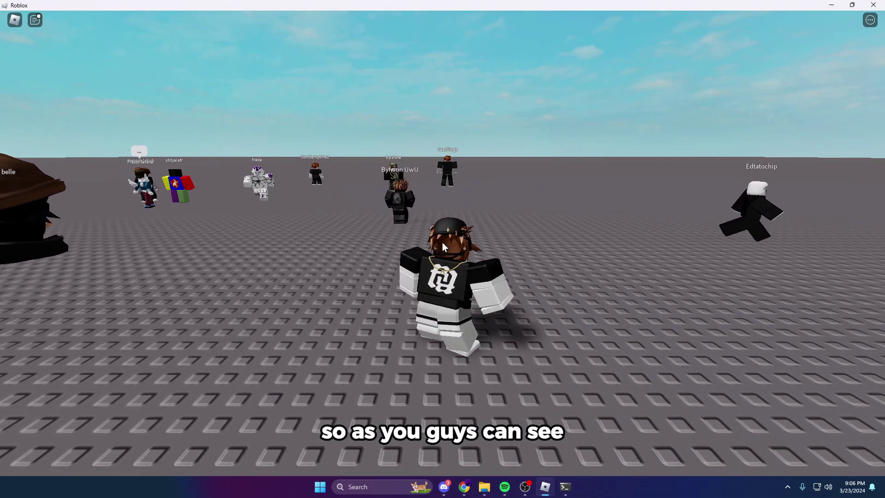
{"action": "key", "text": "Insert"}
{"action": "left_click", "coordinate": [224, 188]}
{"action": "type", "text": "warn('"}
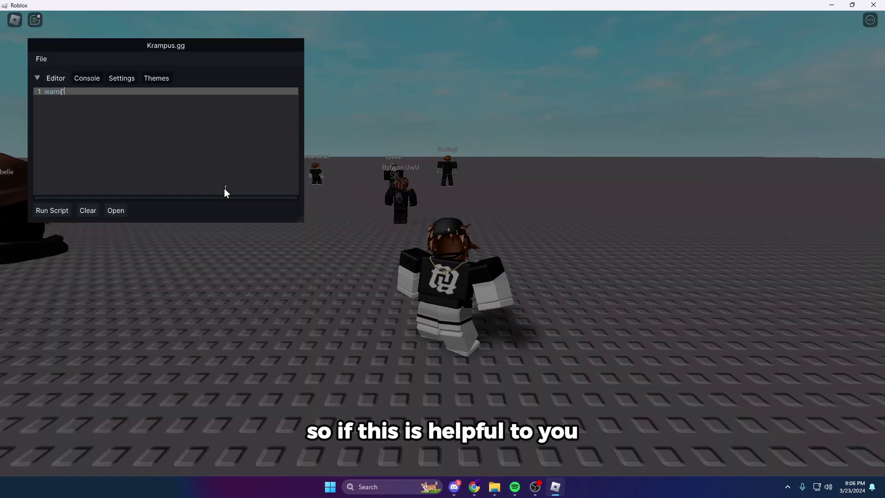
{"action": "type", "text": "fff')"}
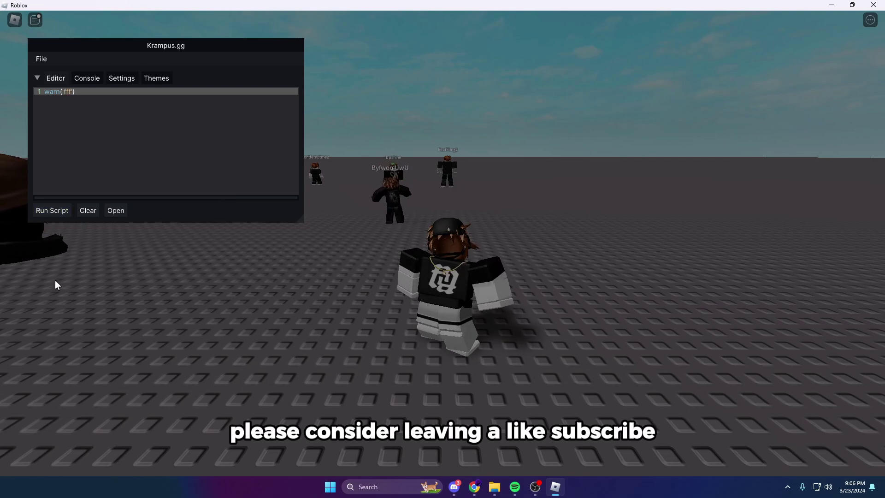
{"action": "key", "text": "Insert"}
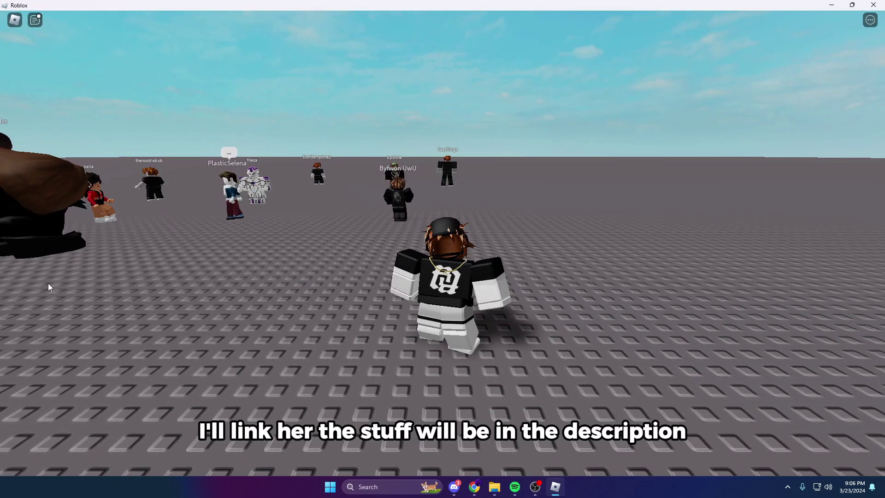